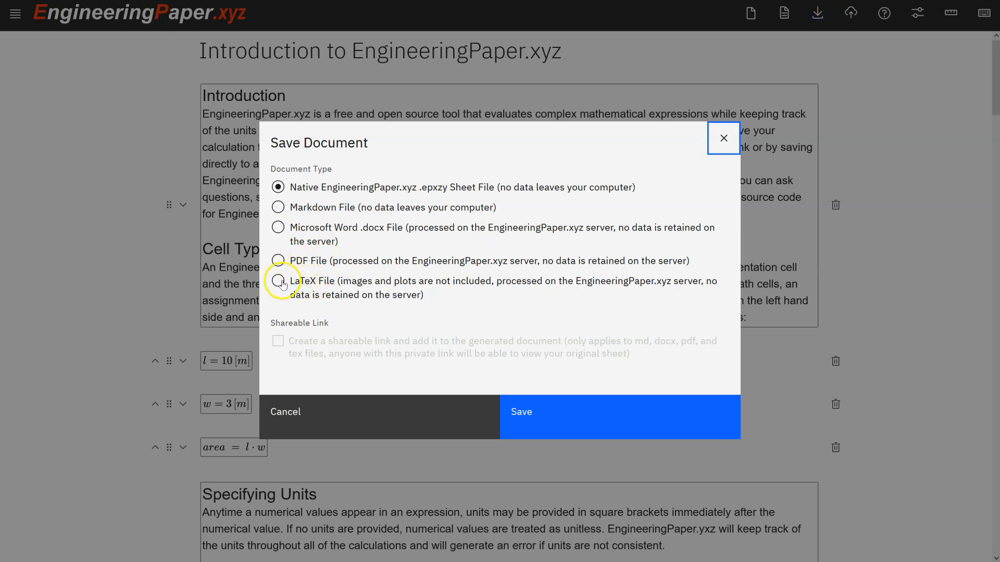
Save the sheet as a LaTeX file and open the downloaded Introduction to EngineeringPaper.xyz(1).tex.
{"action": "left_click", "coordinate": [279, 282]}
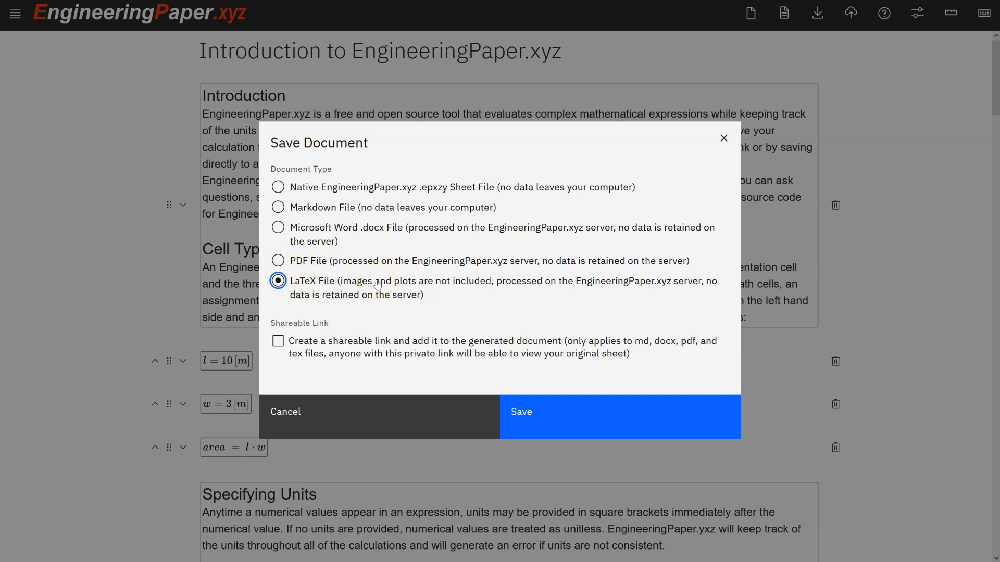
{"action": "left_click", "coordinate": [549, 410]}
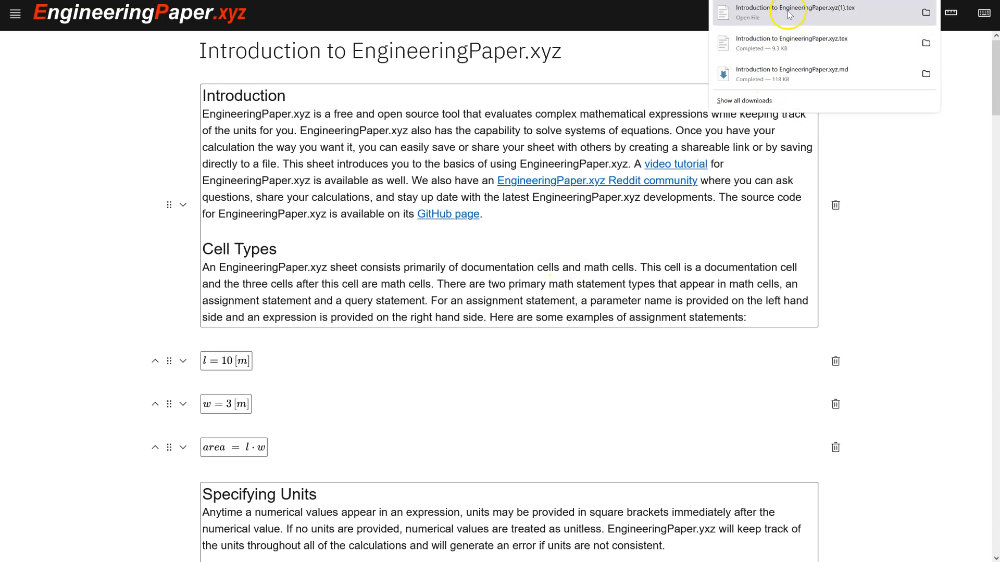
{"action": "left_click", "coordinate": [844, 12]}
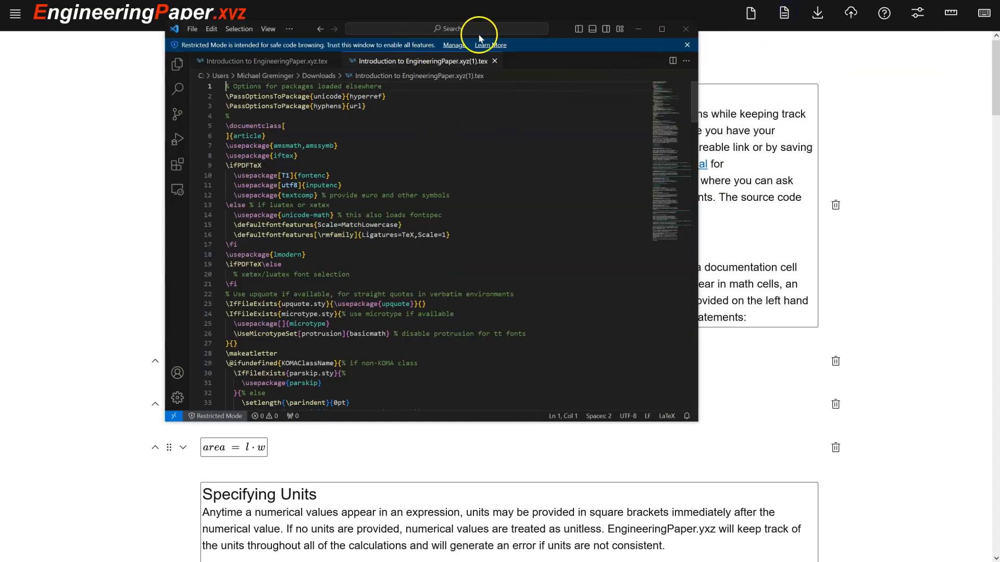
{"action": "left_click_drag", "start_coordinate": [556, 27], "coordinate": [496, 51]}
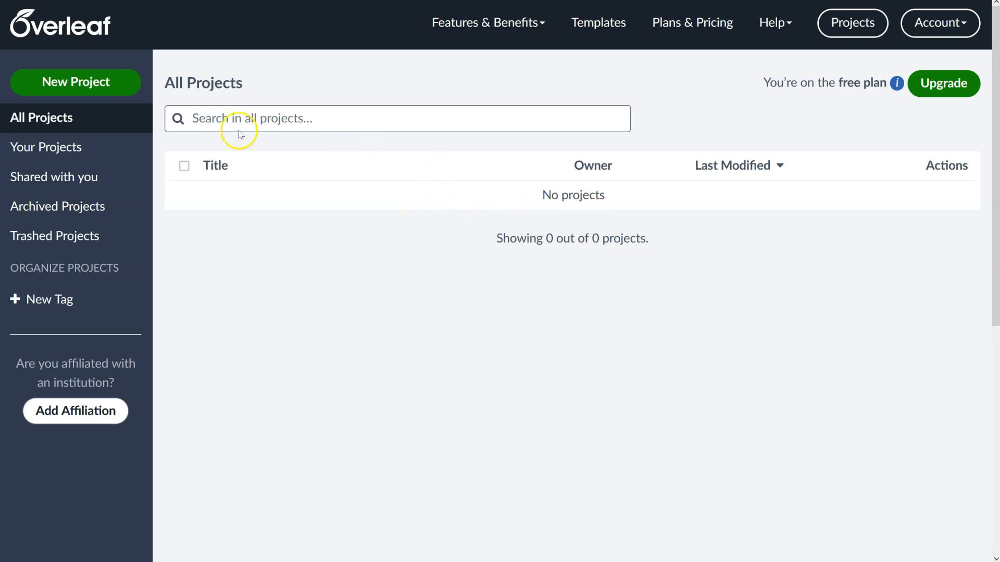
Create a blank Overleaf project named EP Test.
{"action": "left_click", "coordinate": [101, 92]}
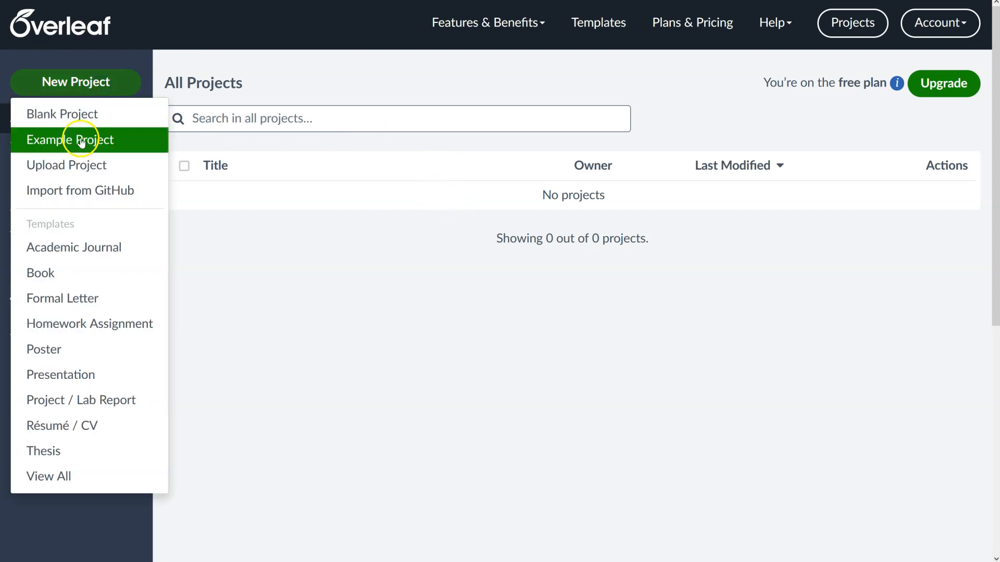
{"action": "left_click", "coordinate": [81, 117]}
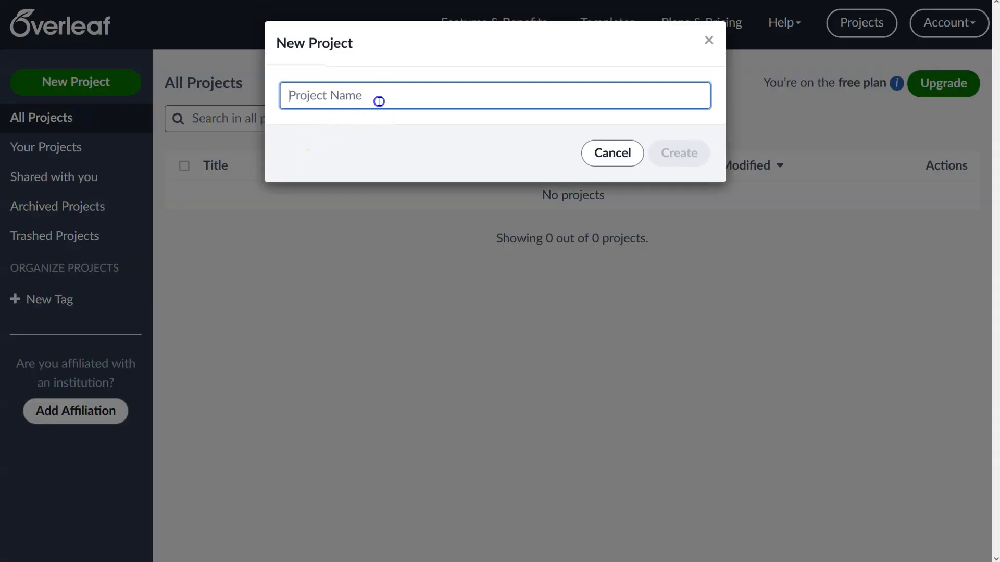
{"action": "type", "text": "EP Test"}
{"action": "key", "text": "Return"}
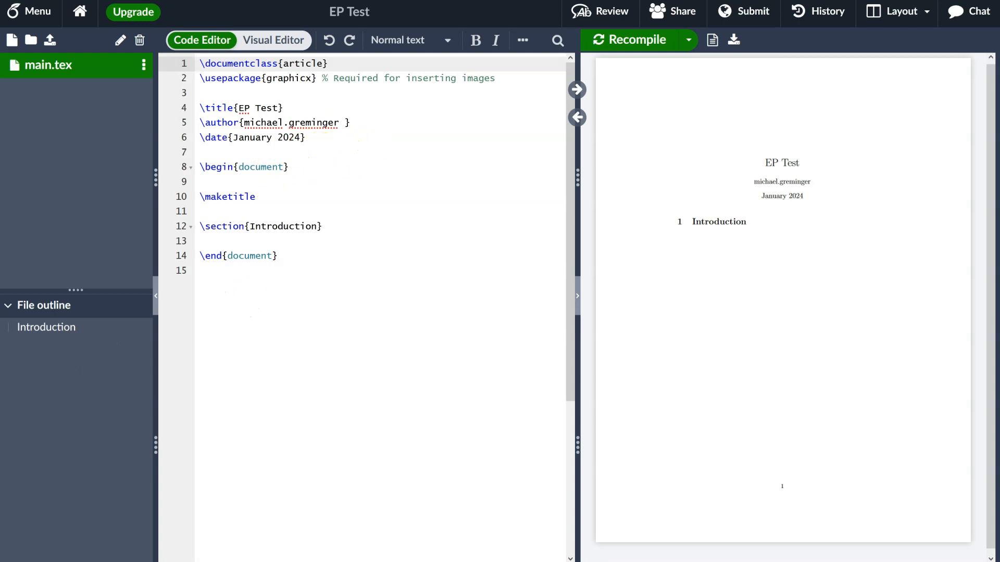
Switch to Visual Studio Code and copy the entire source of Introduction to EngineeringPaper.xyz(1).tex.
{"action": "key", "text": "alt+Tab"}
{"action": "left_click", "coordinate": [358, 313]}
{"action": "key", "text": "ctrl+a"}
{"action": "key", "text": "ctrl+c"}
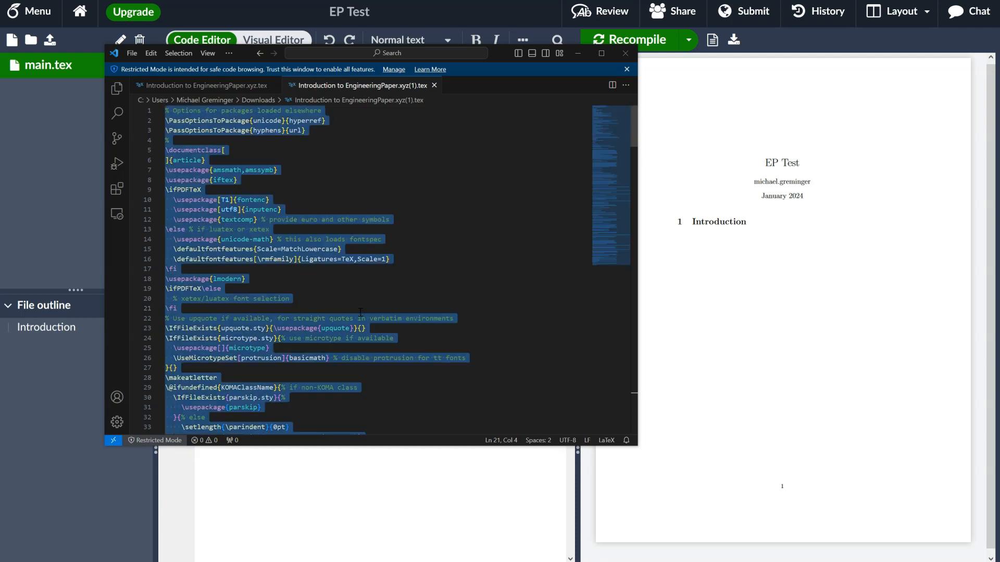
Replace the whole content of main.tex in Overleaf with the copied source, recompile, and look through the preview.
{"action": "left_click", "coordinate": [578, 53]}
{"action": "left_click", "coordinate": [380, 215]}
{"action": "key", "text": "ctrl+a"}
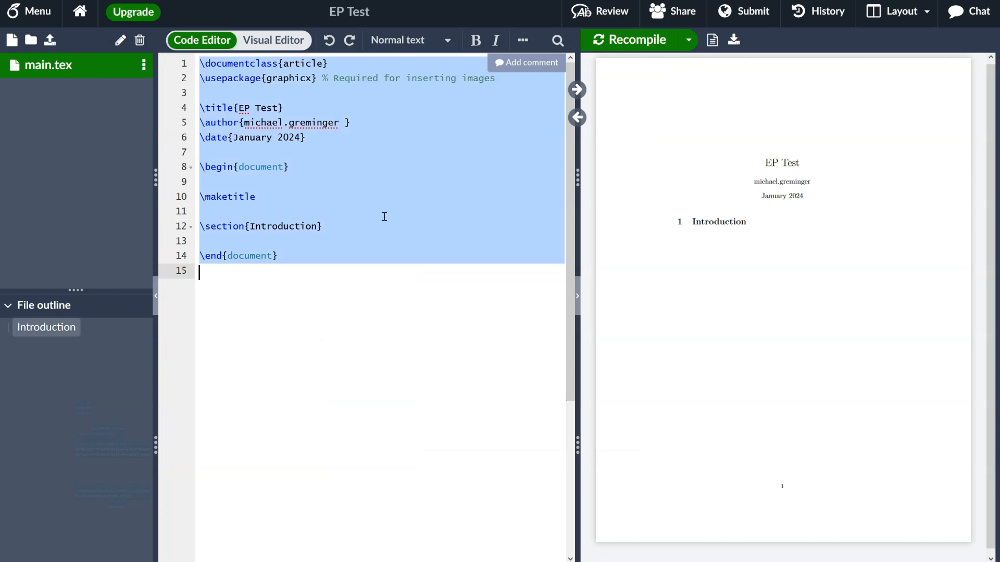
{"action": "key", "text": "ctrl+v"}
{"action": "scroll", "coordinate": [406, 234], "scroll_direction": "up", "scroll_amount": 15}
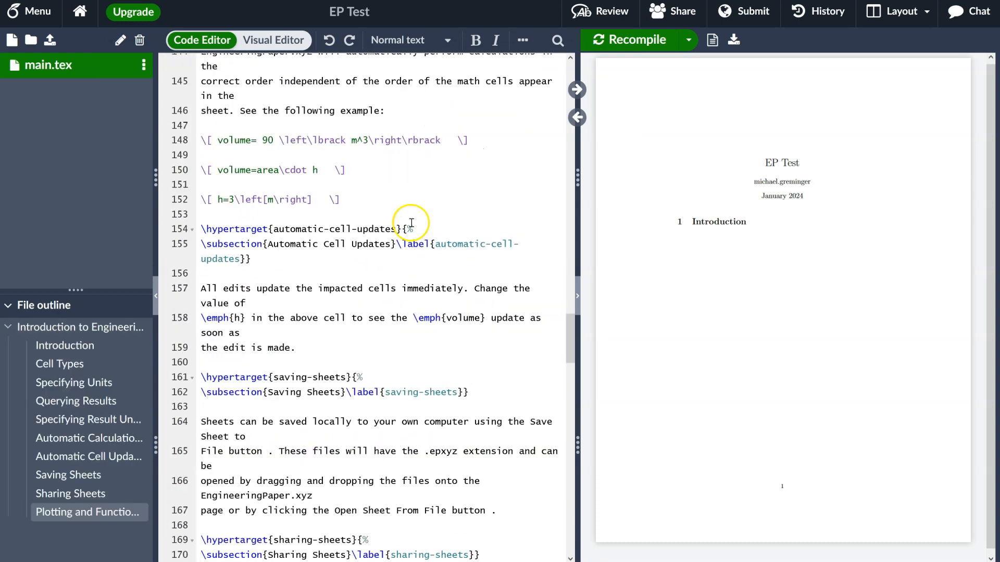
{"action": "left_click", "coordinate": [620, 40]}
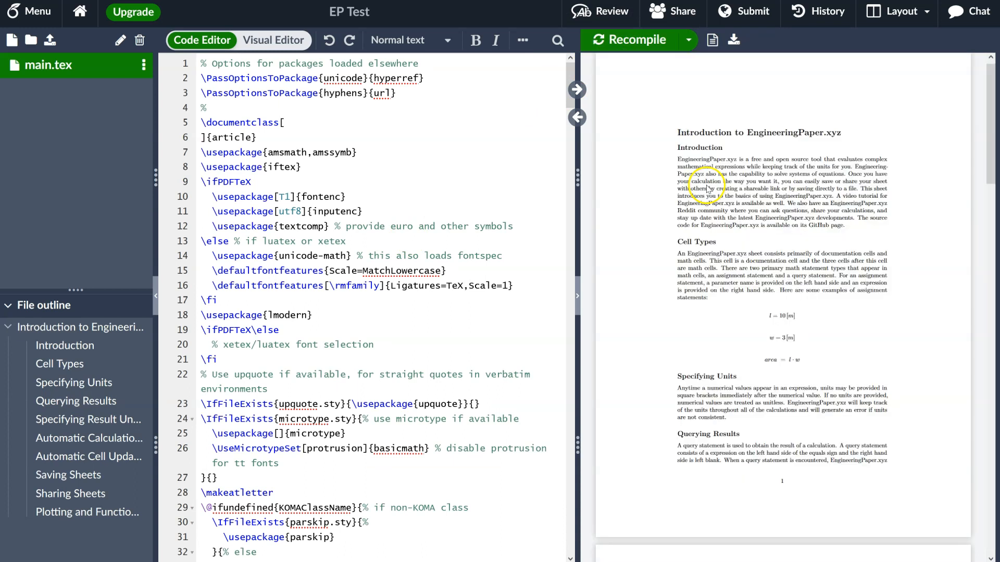
{"action": "scroll", "coordinate": [752, 236], "scroll_direction": "down", "scroll_amount": 15}
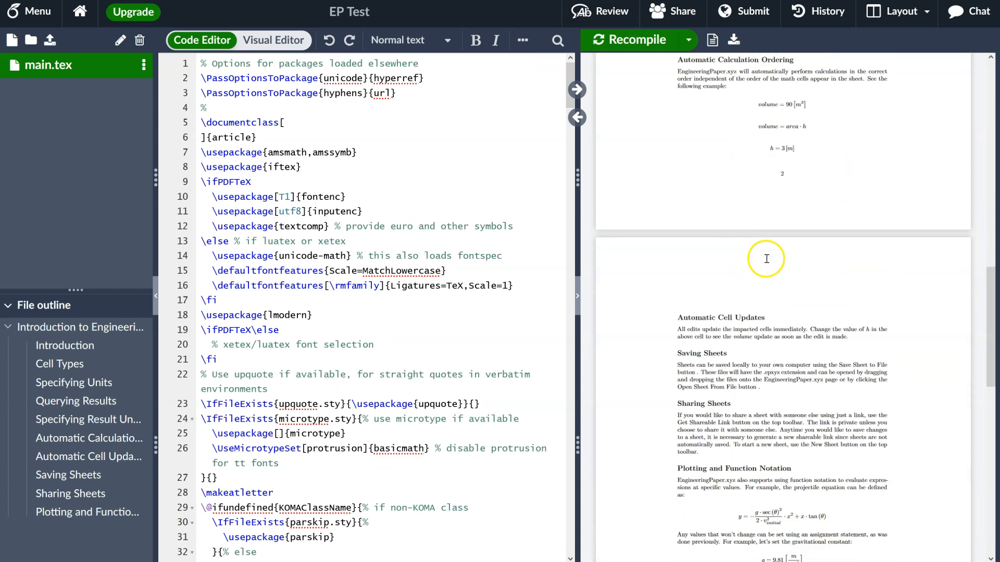
{"action": "scroll", "coordinate": [767, 260], "scroll_direction": "down", "scroll_amount": 7}
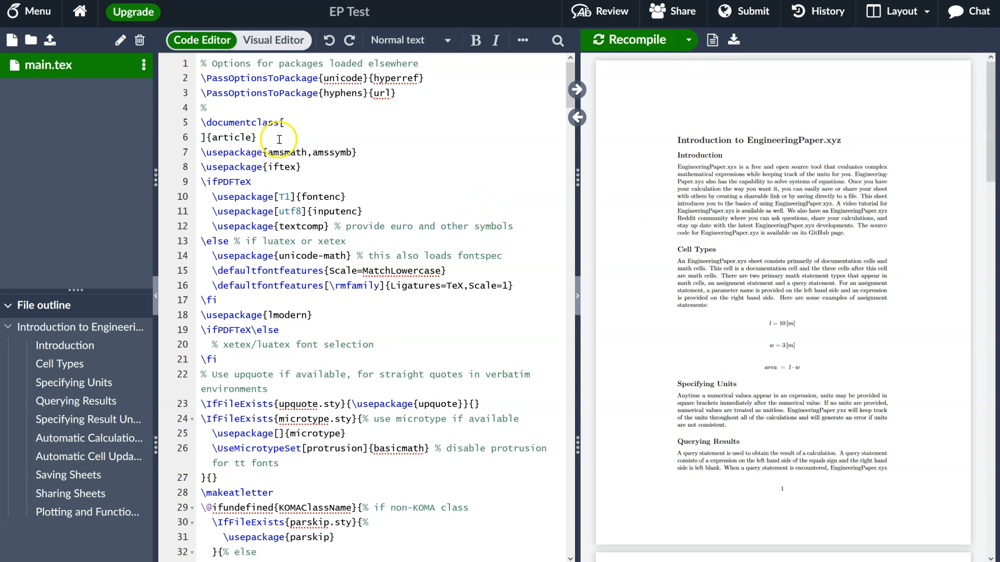
Undo the replacement of the main.tex content.
{"action": "left_click", "coordinate": [344, 173]}
{"action": "key", "text": "ctrl+z"}
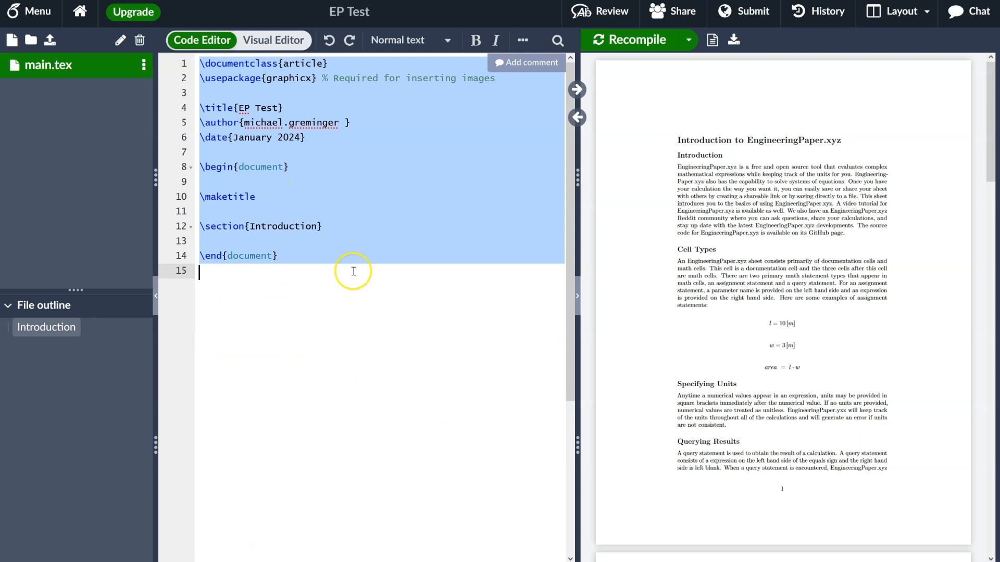
{"action": "left_click", "coordinate": [278, 198]}
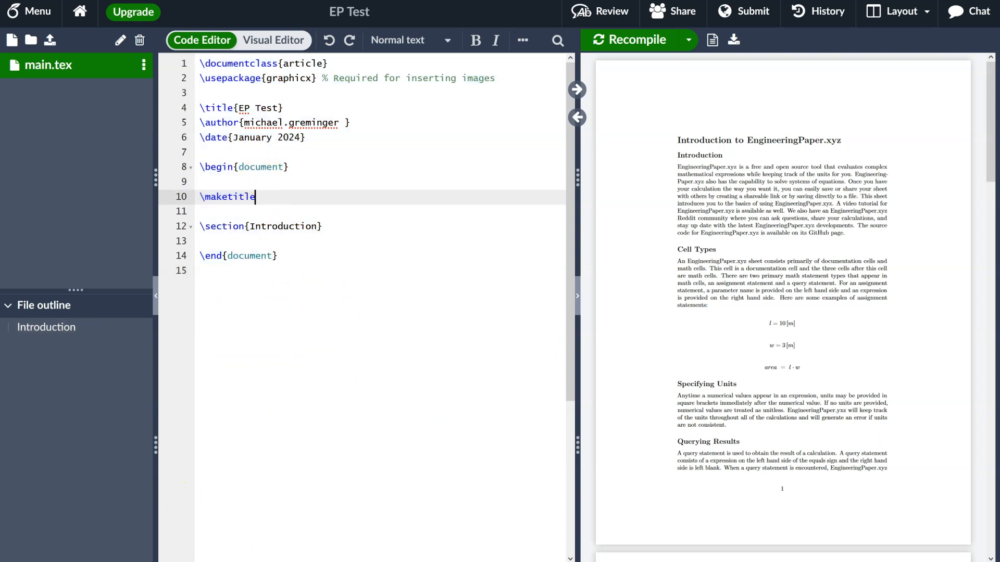
Switch to Visual Studio Code and copy the exported document's body, from line 58 through the "Created with" line above \end{document}.
{"action": "left_click", "coordinate": [134, 561]}
{"action": "scroll", "coordinate": [374, 219], "scroll_direction": "down", "scroll_amount": 3}
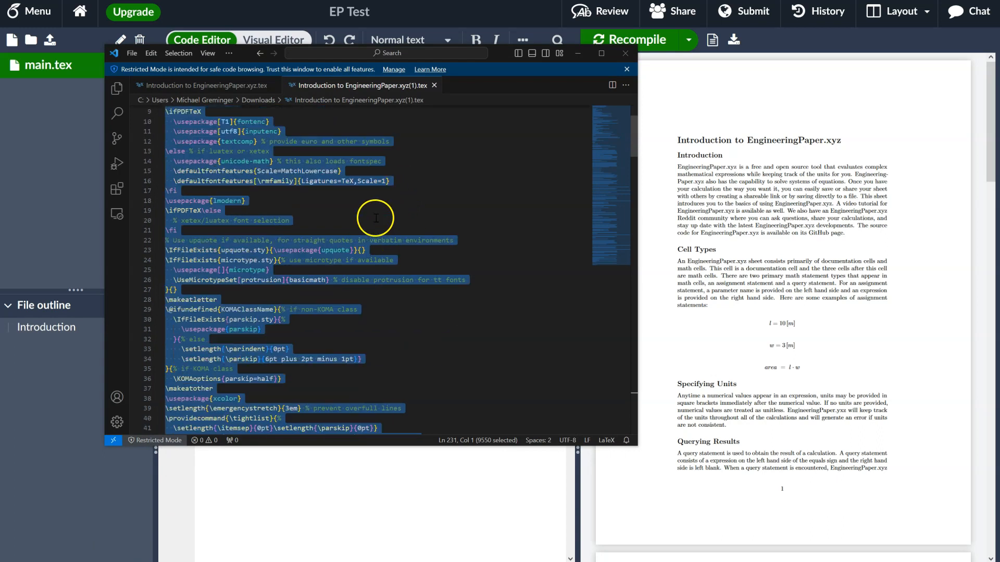
{"action": "left_click", "coordinate": [340, 299]}
{"action": "scroll", "coordinate": [334, 292], "scroll_direction": "down", "scroll_amount": 10}
{"action": "left_click", "coordinate": [236, 267]}
{"action": "left_click", "coordinate": [166, 284]}
{"action": "scroll", "coordinate": [286, 290], "scroll_direction": "down", "scroll_amount": 20}
{"action": "scroll", "coordinate": [359, 282], "scroll_direction": "down", "scroll_amount": 20}
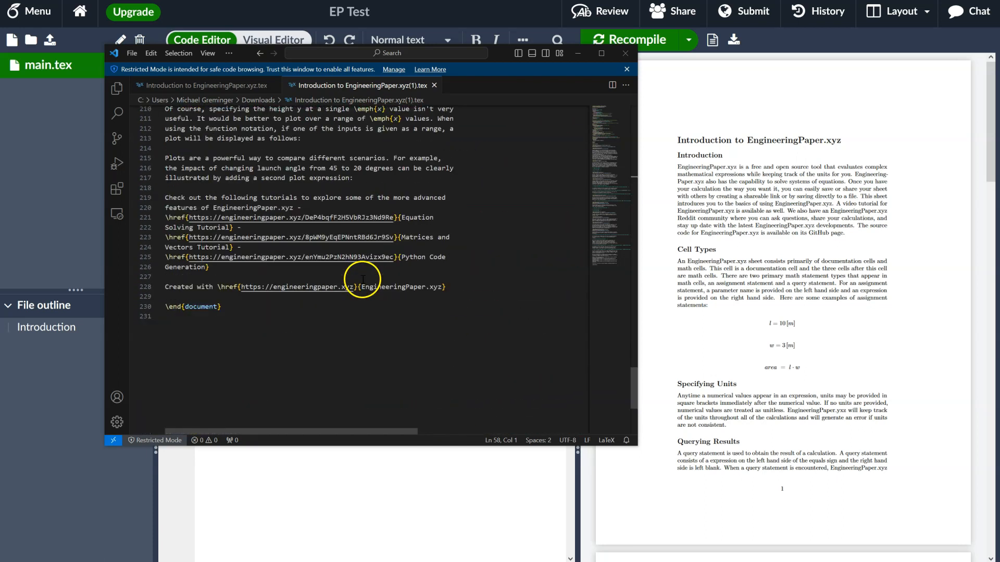
{"action": "scroll", "coordinate": [362, 280], "scroll_direction": "down", "scroll_amount": 3}
{"action": "left_click", "coordinate": [462, 210], "text": "shift"}
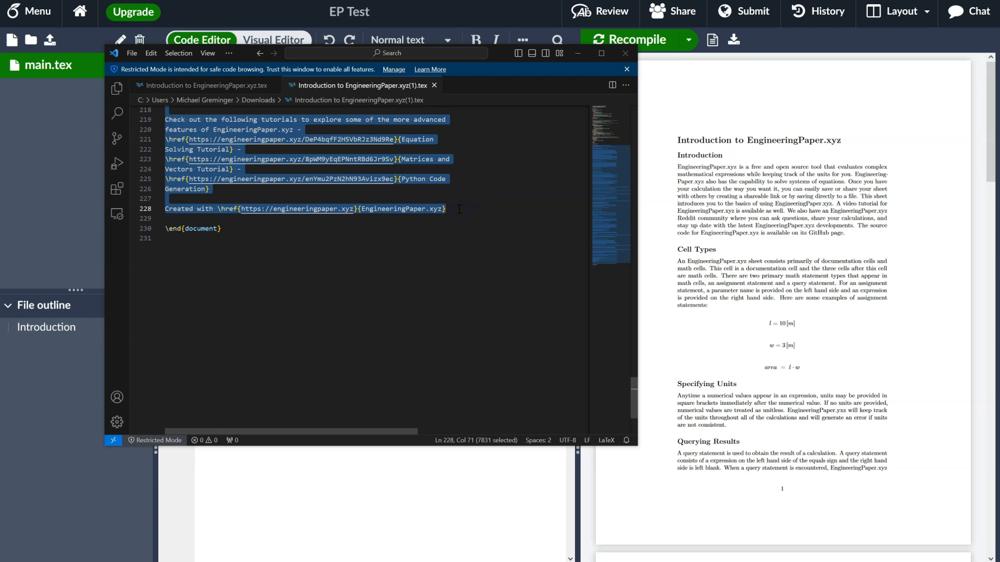
{"action": "left_click", "coordinate": [577, 53]}
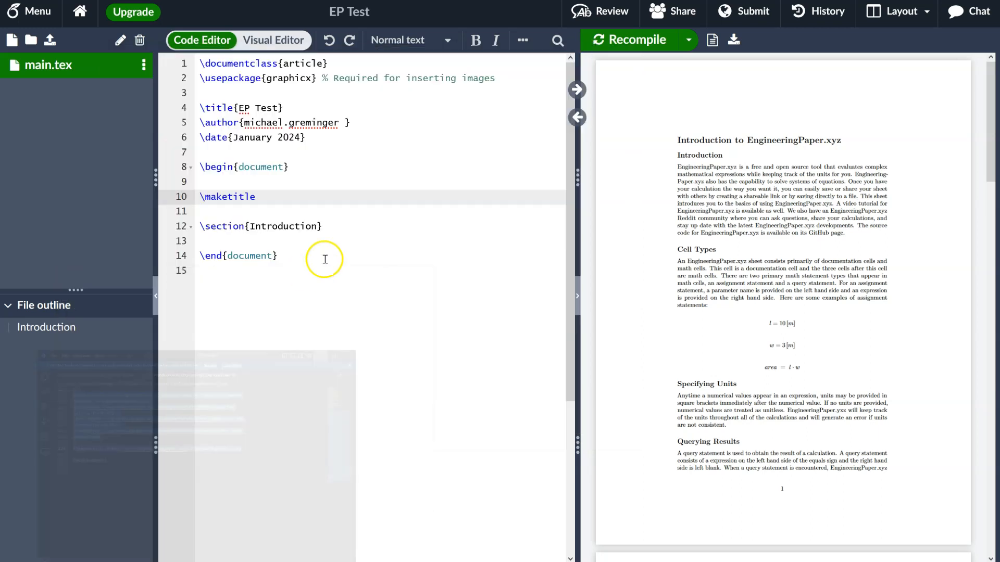
Replace the \section{Introduction} line in Overleaf's main.tex with the copied document body and recompile.
{"action": "left_click", "coordinate": [292, 241]}
{"action": "left_click_drag", "start_coordinate": [324, 226], "coordinate": [203, 227]}
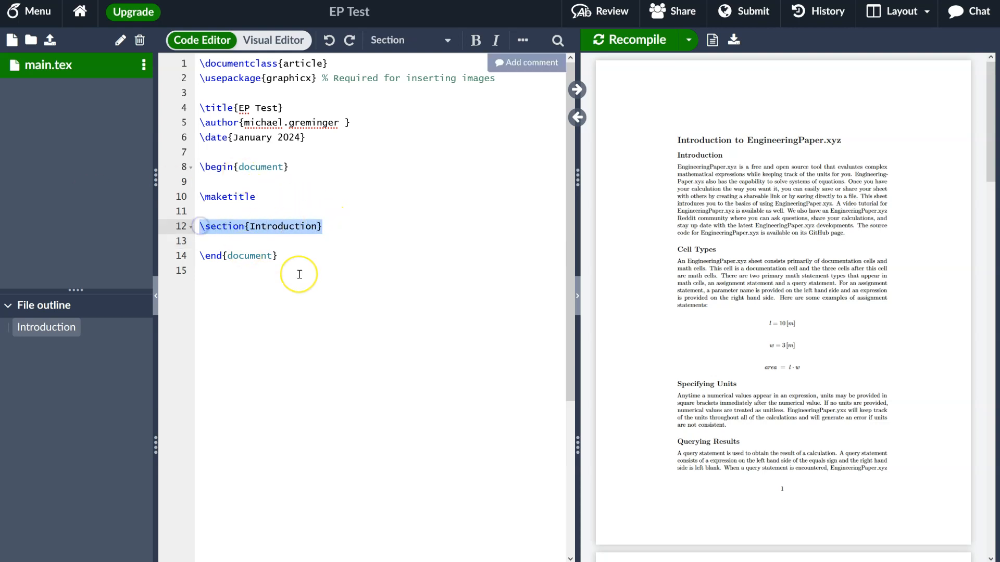
{"action": "key", "text": "BackSpace"}
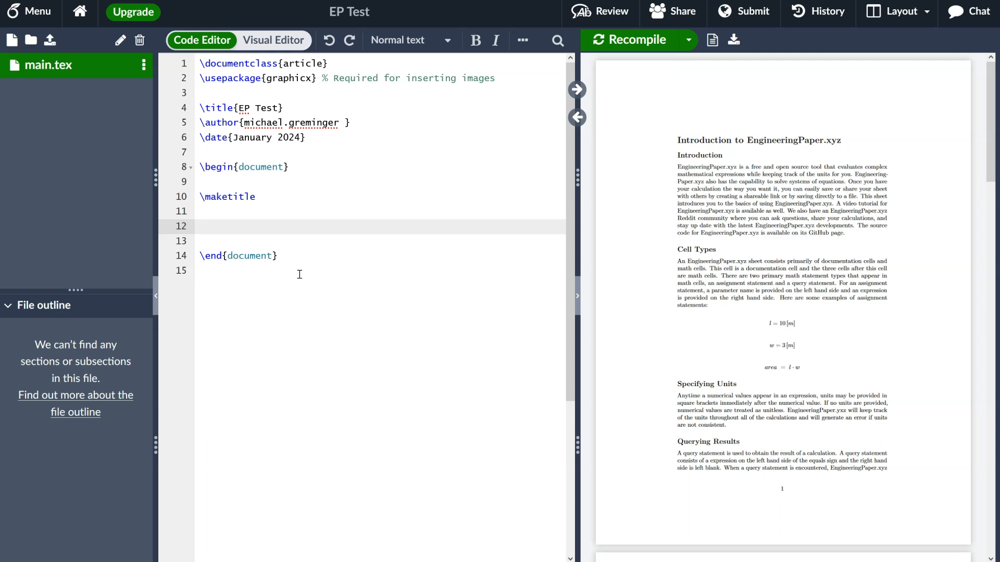
{"action": "key", "text": "ctrl+v"}
{"action": "scroll", "coordinate": [318, 271], "scroll_direction": "down", "scroll_amount": 5}
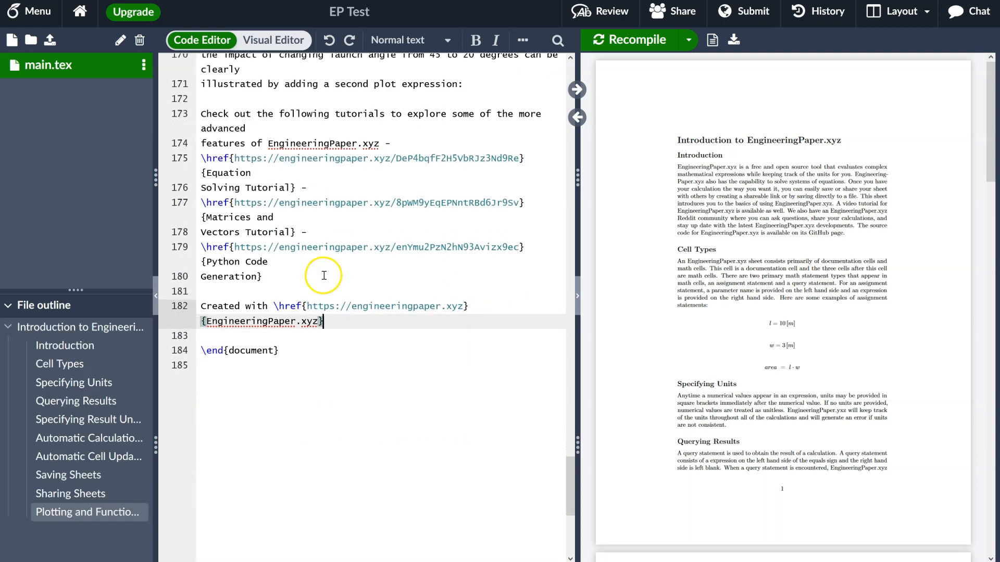
{"action": "scroll", "coordinate": [324, 276], "scroll_direction": "up", "scroll_amount": 6}
{"action": "left_click", "coordinate": [408, 256]}
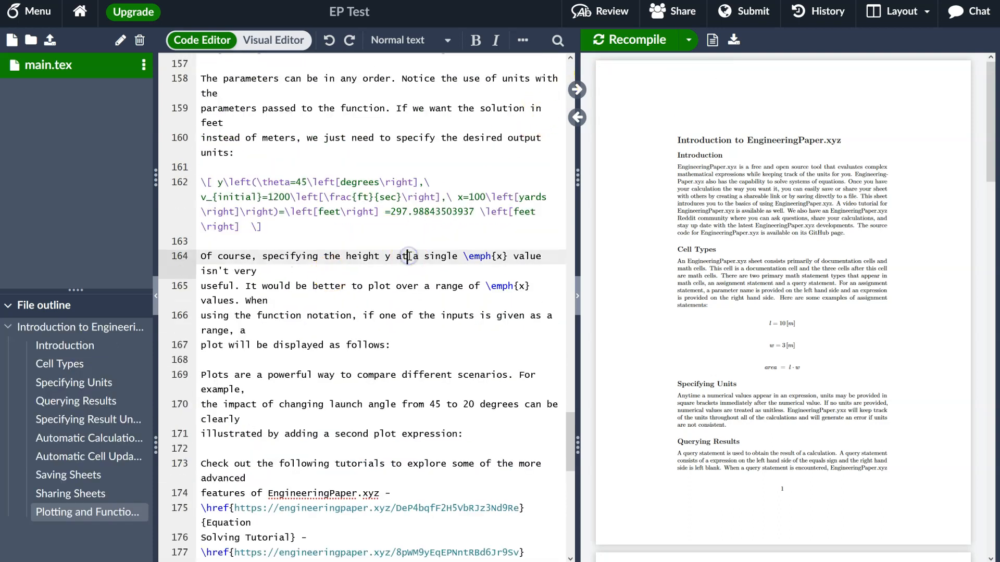
{"action": "key", "text": "ctrl+s"}
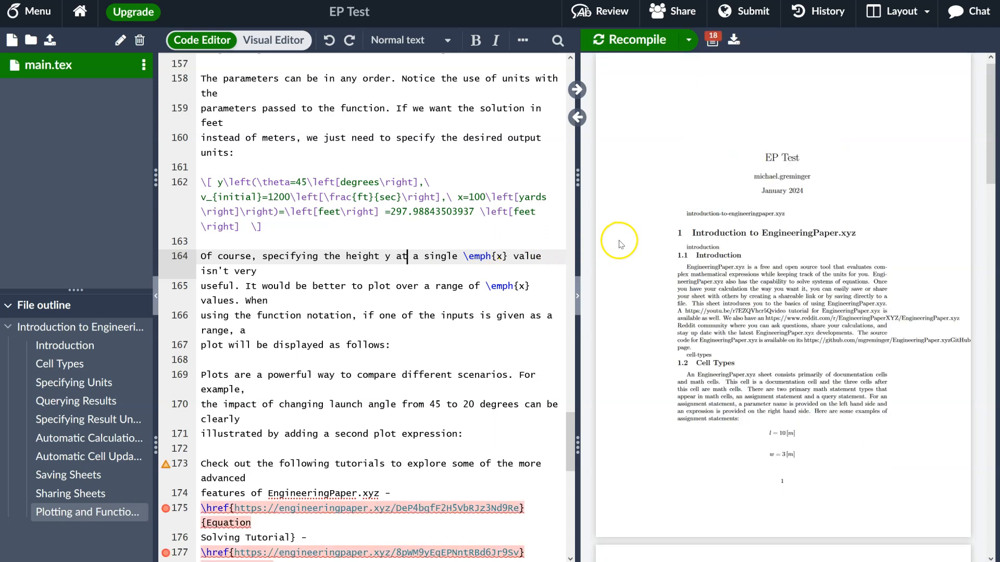
Examine the pages of the compiled preview and the flagged lines near the end of main.tex.
{"action": "scroll", "coordinate": [774, 323], "scroll_direction": "down", "scroll_amount": 2}
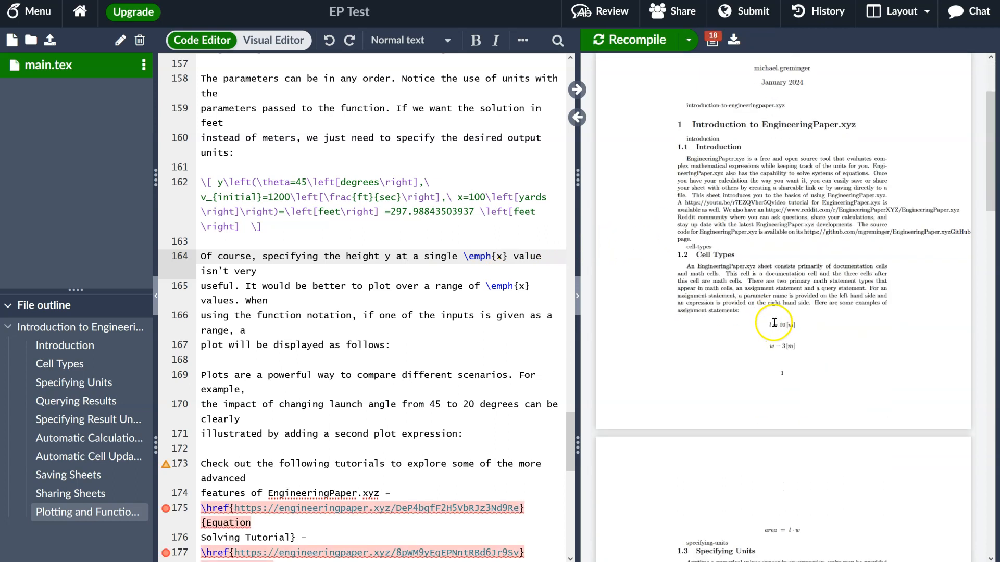
{"action": "scroll", "coordinate": [776, 292], "scroll_direction": "down", "scroll_amount": 1}
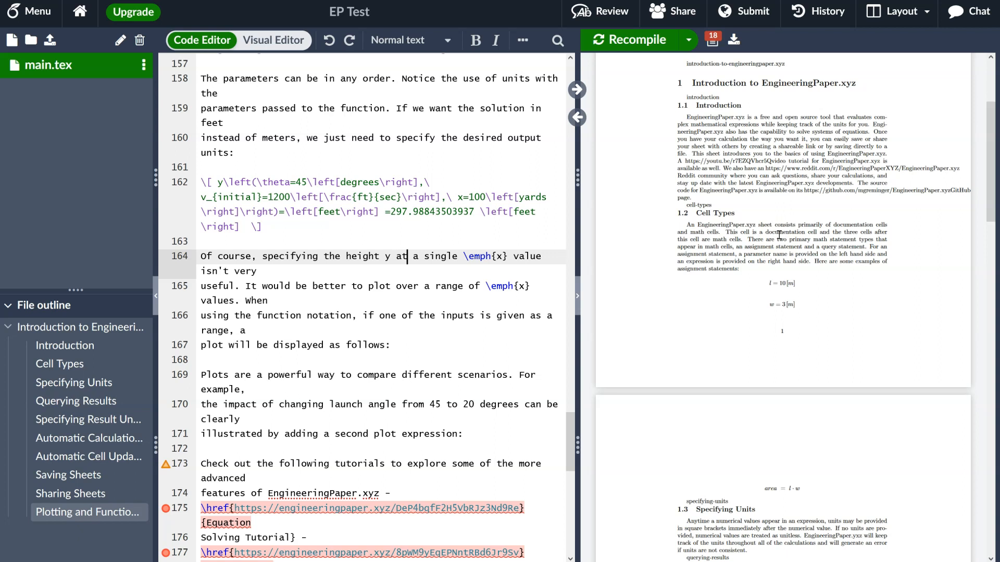
{"action": "scroll", "coordinate": [779, 237], "scroll_direction": "down", "scroll_amount": 3}
{"action": "scroll", "coordinate": [780, 238], "scroll_direction": "up", "scroll_amount": 3}
{"action": "mouse_move", "coordinate": [718, 108]}
{"action": "scroll", "coordinate": [717, 209], "scroll_direction": "down", "scroll_amount": 10}
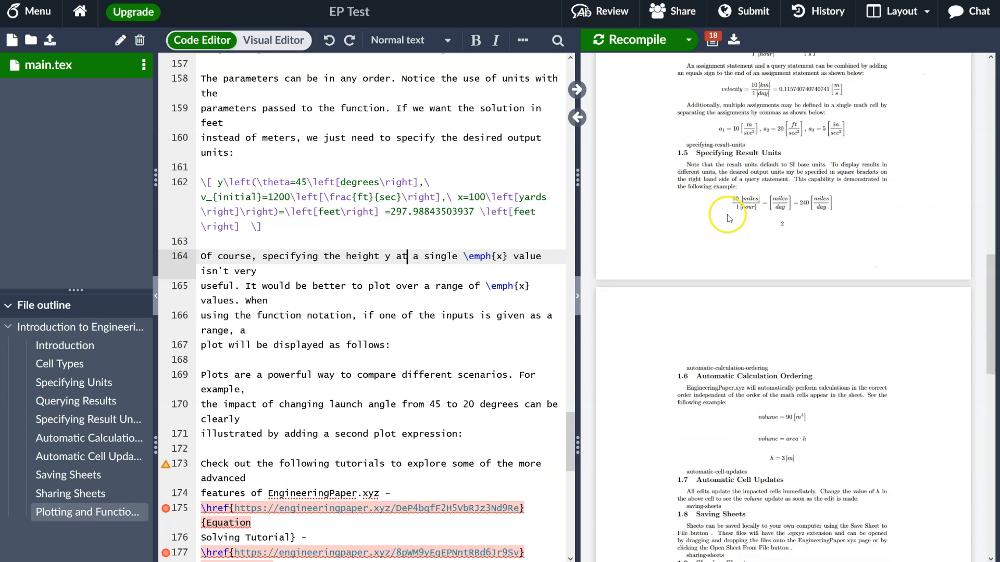
{"action": "scroll", "coordinate": [727, 217], "scroll_direction": "down", "scroll_amount": 2}
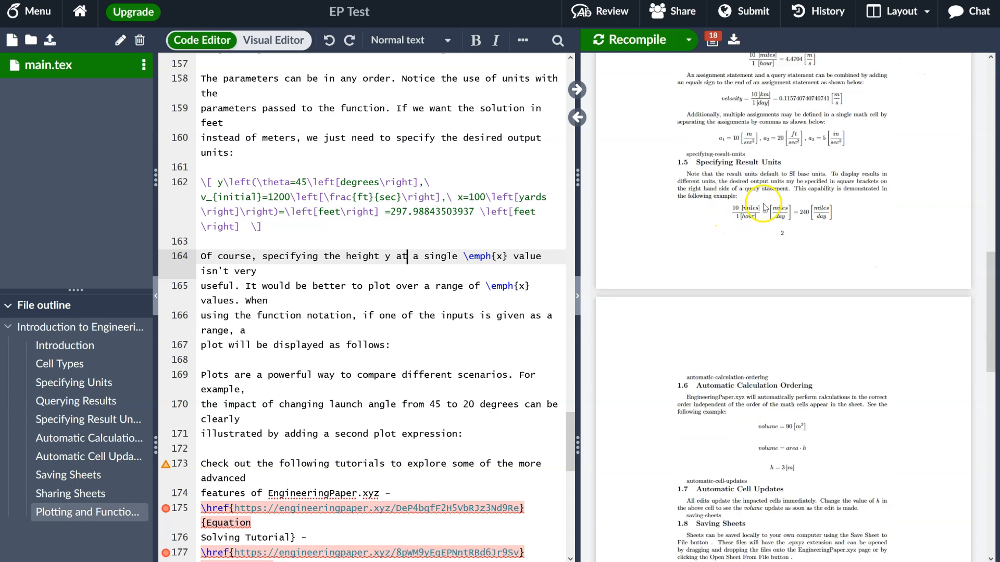
{"action": "left_click", "coordinate": [339, 463]}
{"action": "scroll", "coordinate": [338, 462], "scroll_direction": "down", "scroll_amount": 3}
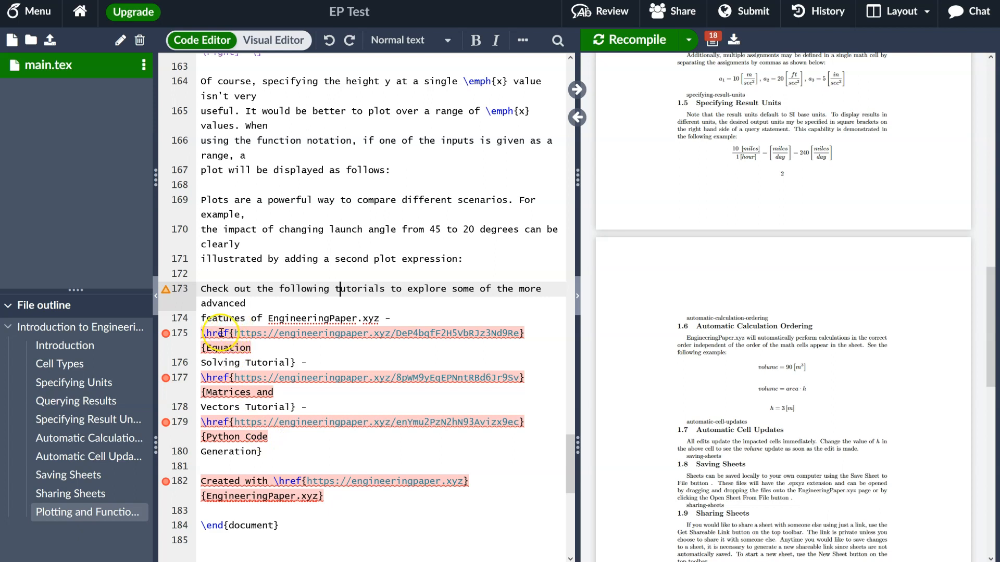
Add \usepackage{hyperref} below the graphicx package line in main.tex, recompile, and check the preview's last page.
{"action": "scroll", "coordinate": [218, 331], "scroll_direction": "up", "scroll_amount": 20}
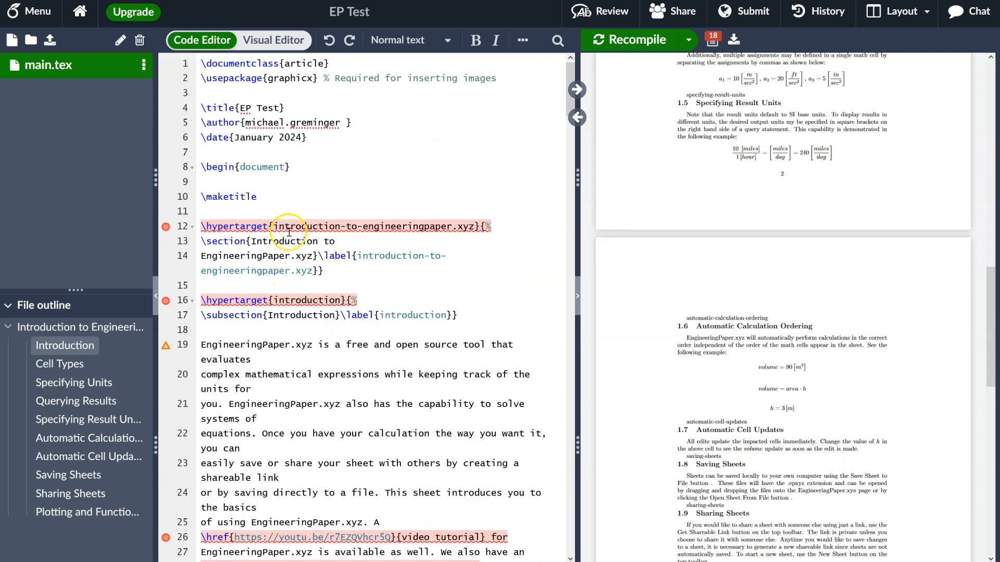
{"action": "left_click", "coordinate": [506, 81]}
{"action": "key", "text": "Return"}
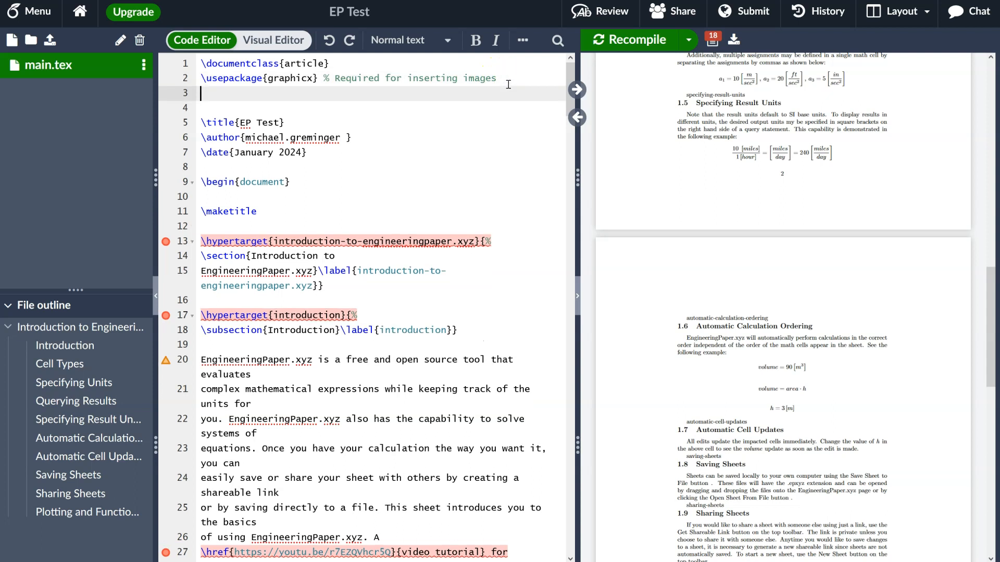
{"action": "type", "text": "\\us"}
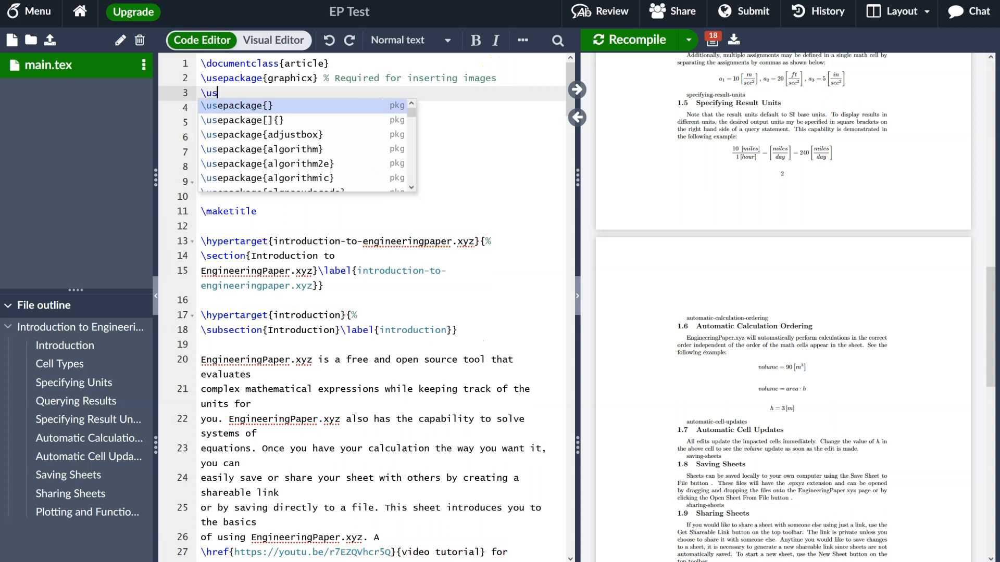
{"action": "type", "text": "epackage"}
{"action": "key", "text": "Return"}
{"action": "type", "text": "hy"}
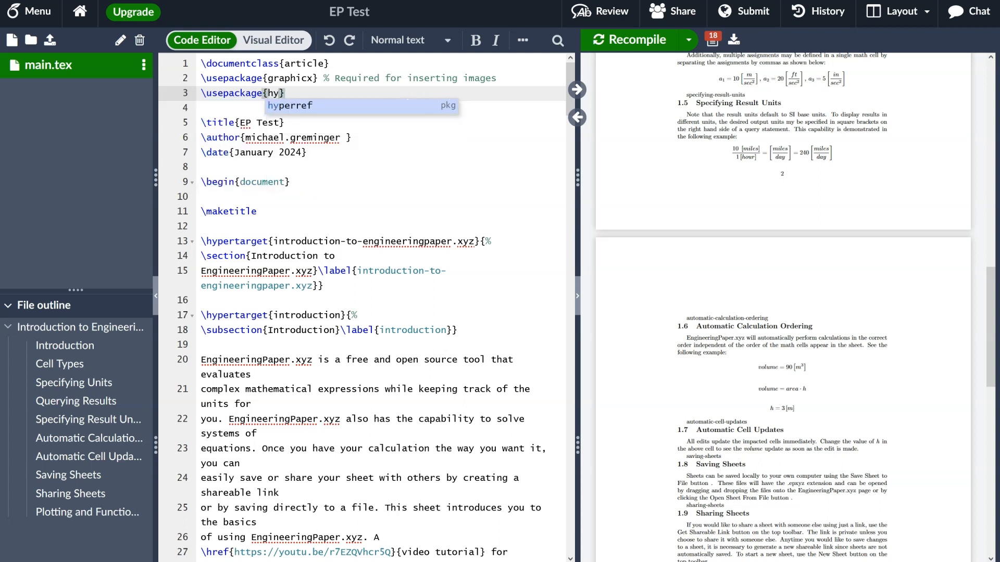
{"action": "left_click", "coordinate": [295, 105]}
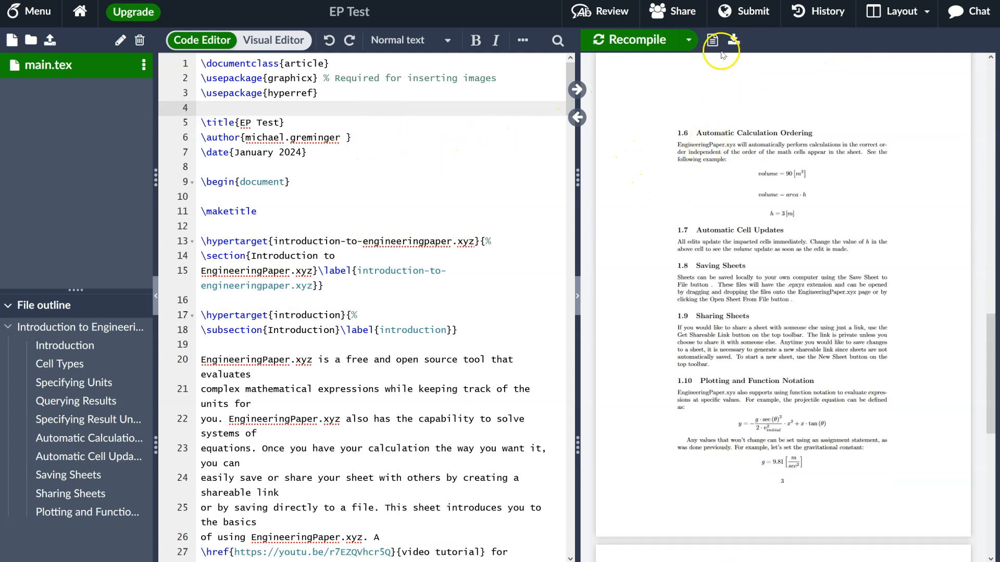
{"action": "scroll", "coordinate": [739, 195], "scroll_direction": "down", "scroll_amount": 9}
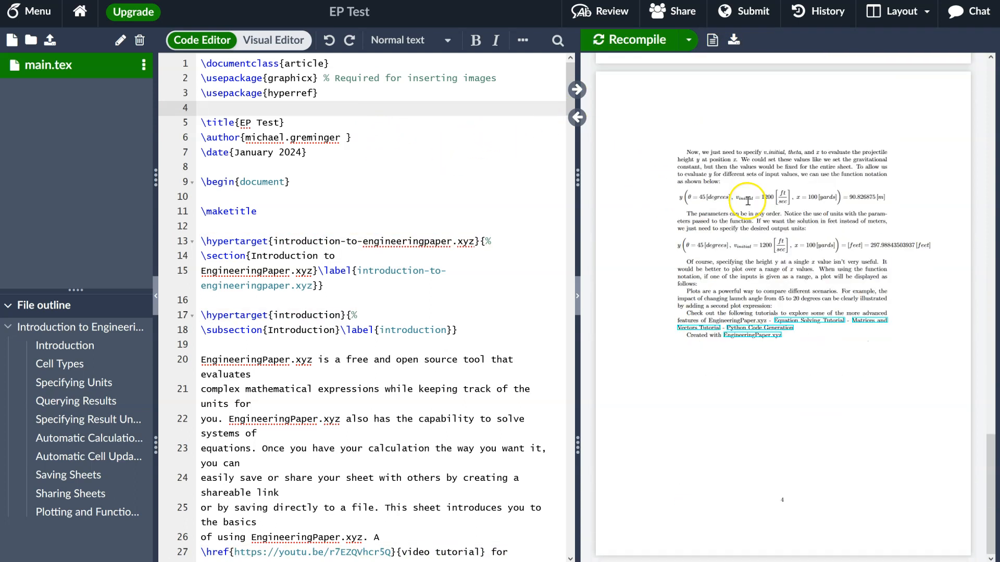
Switch to the EngineeringPaper.xyz sheet and save the plot comparing the 45 and 20 degree launch angles as a PNG image.
{"action": "scroll", "coordinate": [734, 261], "scroll_direction": "up", "scroll_amount": 20}
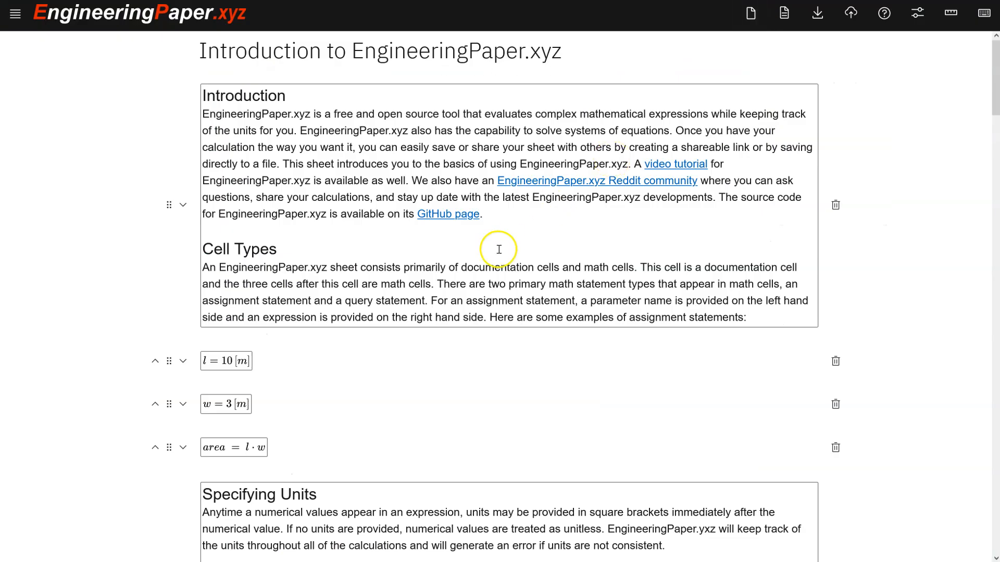
{"action": "scroll", "coordinate": [498, 249], "scroll_direction": "down", "scroll_amount": 15}
{"action": "scroll", "coordinate": [504, 249], "scroll_direction": "up", "scroll_amount": 9}
{"action": "scroll", "coordinate": [506, 247], "scroll_direction": "down", "scroll_amount": 1}
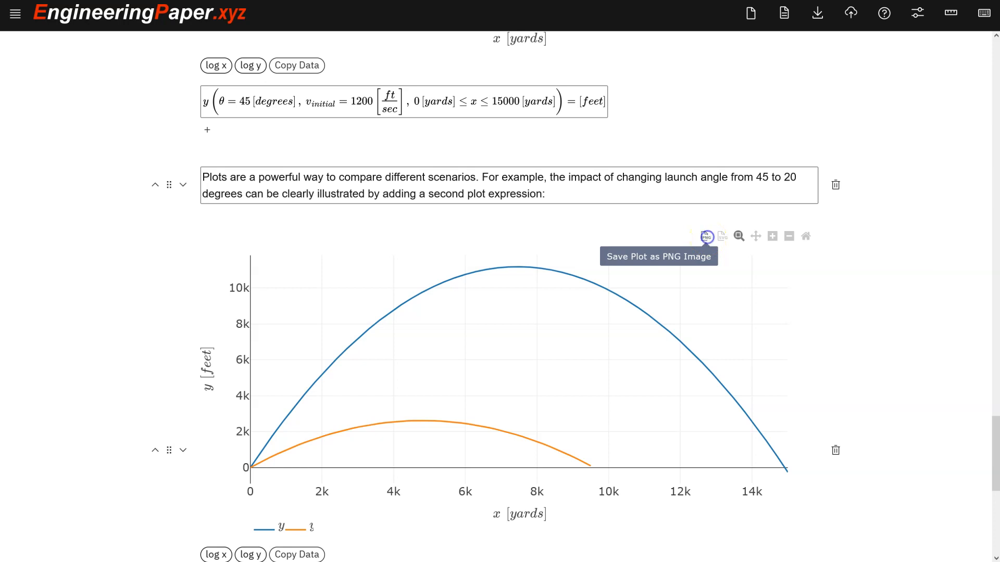
{"action": "left_click", "coordinate": [707, 238]}
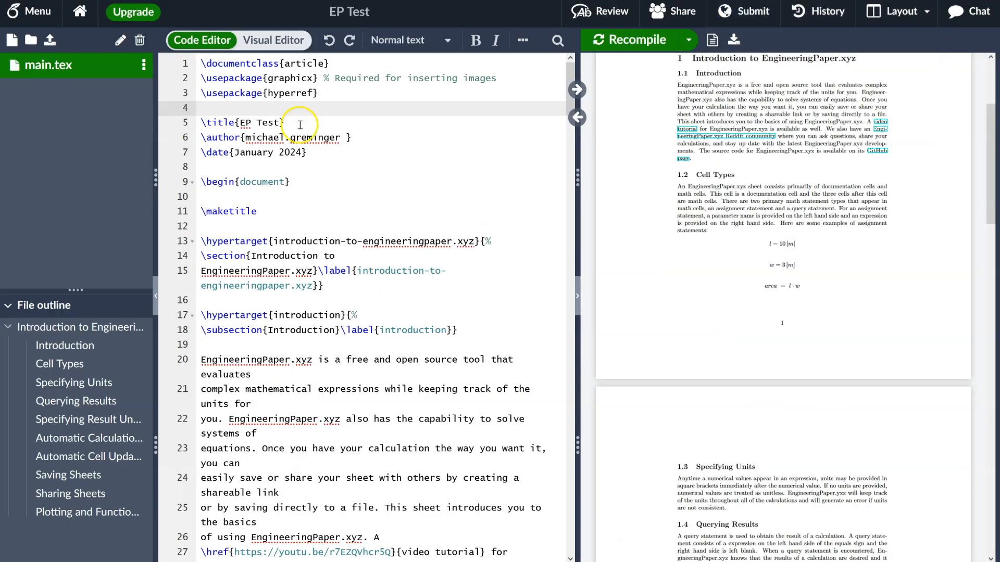
Switch back to Overleaf and add two blank lines in main.tex below the paragraph ending "illustrated by adding a second plot expression:".
{"action": "scroll", "coordinate": [442, 329], "scroll_direction": "down", "scroll_amount": 20}
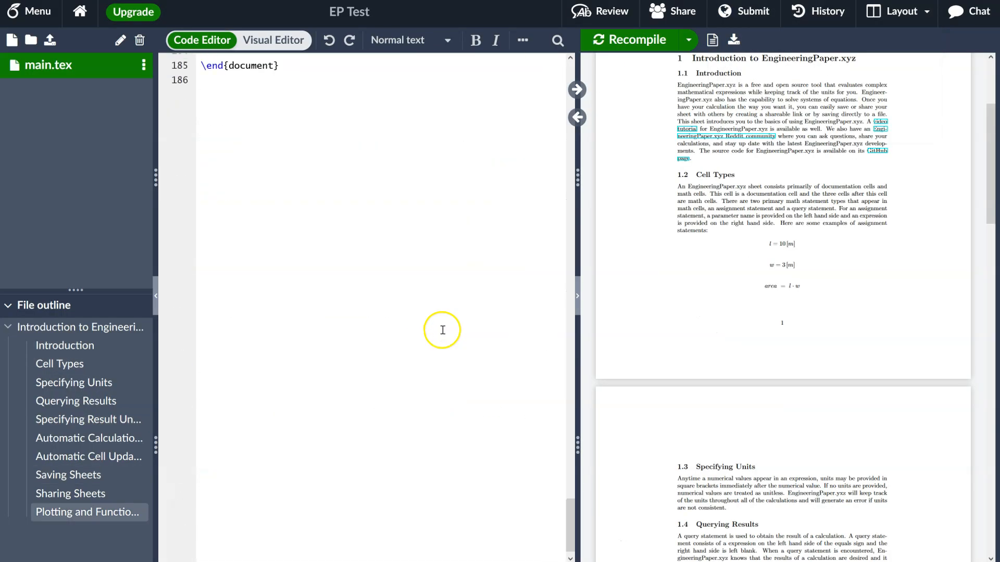
{"action": "scroll", "coordinate": [442, 329], "scroll_direction": "up", "scroll_amount": 5}
{"action": "scroll", "coordinate": [443, 326], "scroll_direction": "up", "scroll_amount": 1}
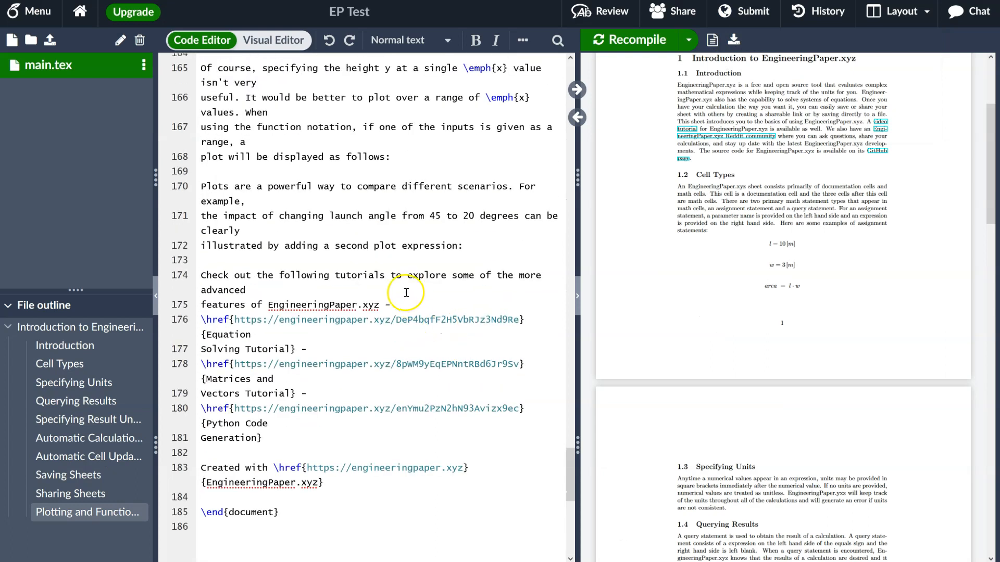
{"action": "left_click", "coordinate": [374, 265]}
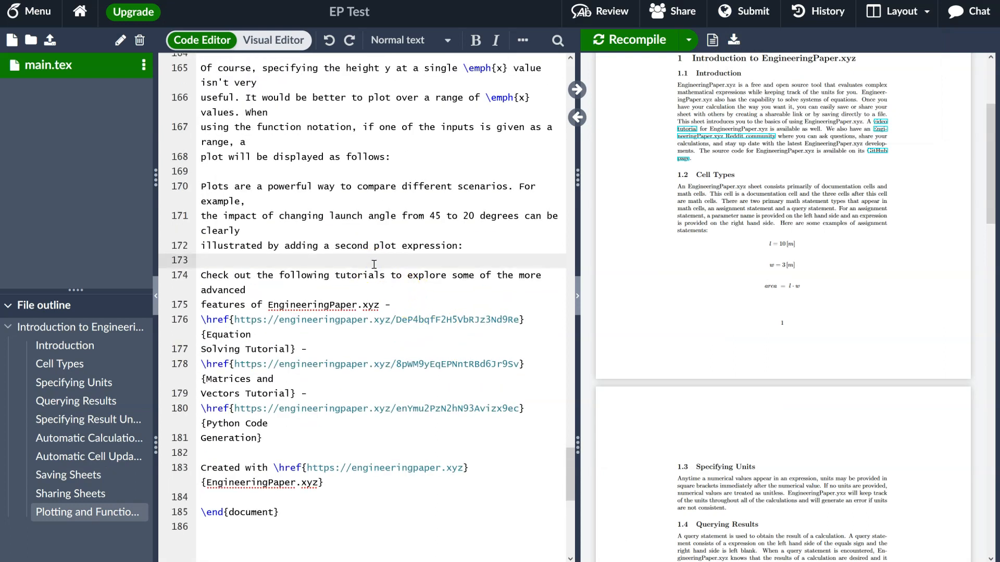
{"action": "key", "text": "Return"}
{"action": "key", "text": "Return"}
{"action": "key", "text": "Up"}
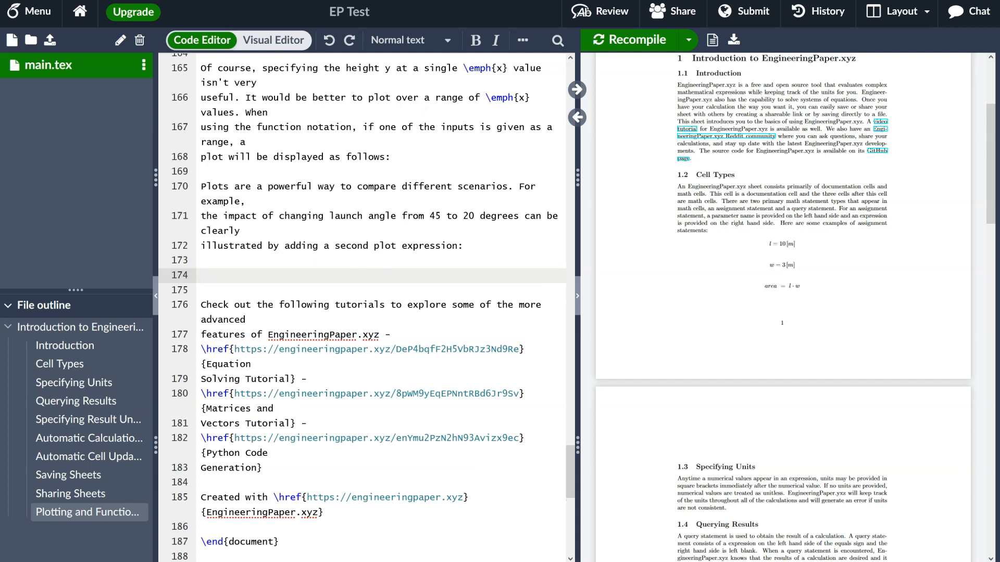
Upload newplot(1).png from Downloads as a half-width figure with caption and label on blank line 174, then recompile and check the preview.
{"action": "left_click", "coordinate": [523, 41]}
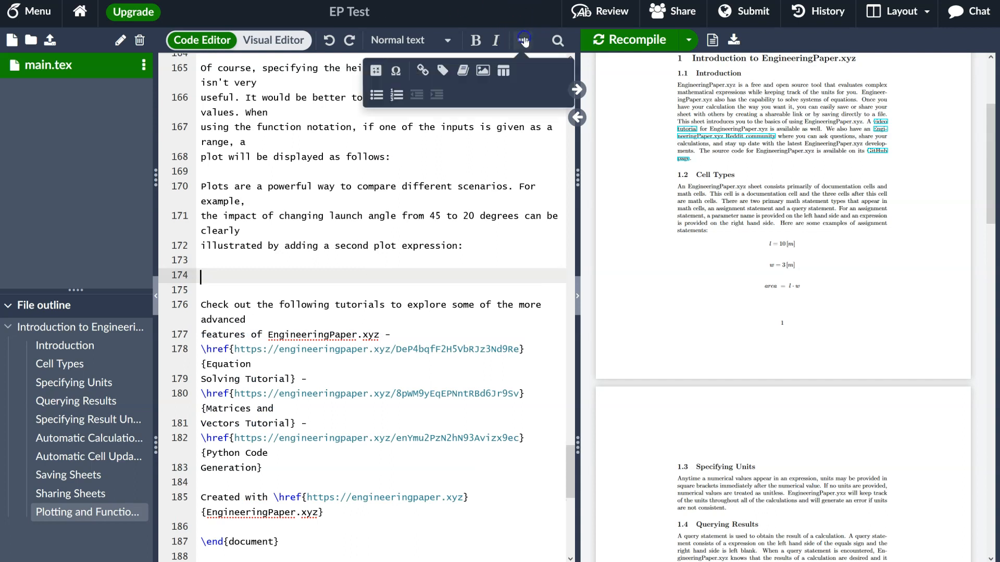
{"action": "left_click", "coordinate": [479, 73]}
{"action": "left_click", "coordinate": [404, 103]}
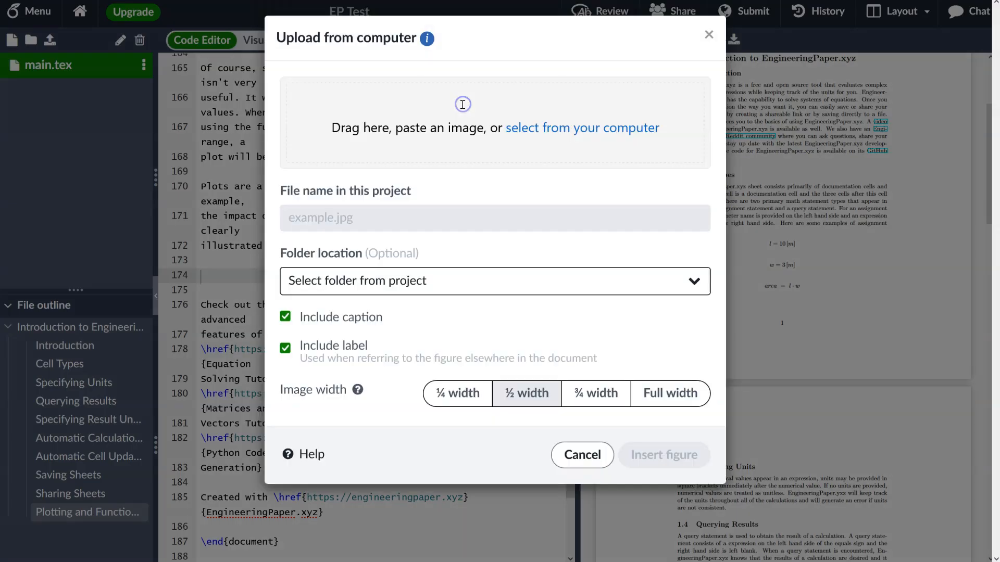
{"action": "left_click", "coordinate": [549, 133]}
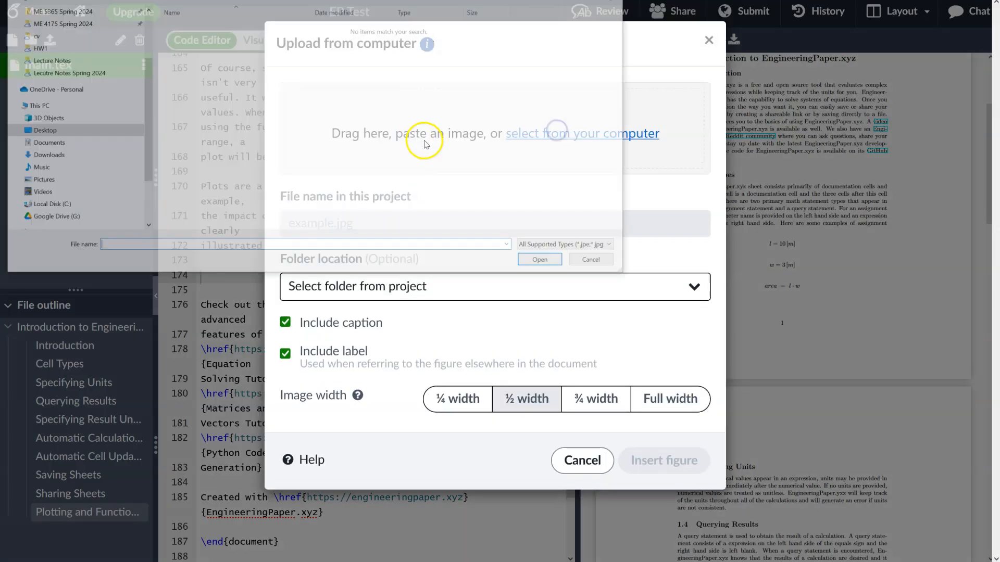
{"action": "scroll", "coordinate": [119, 60], "scroll_direction": "up", "scroll_amount": 3}
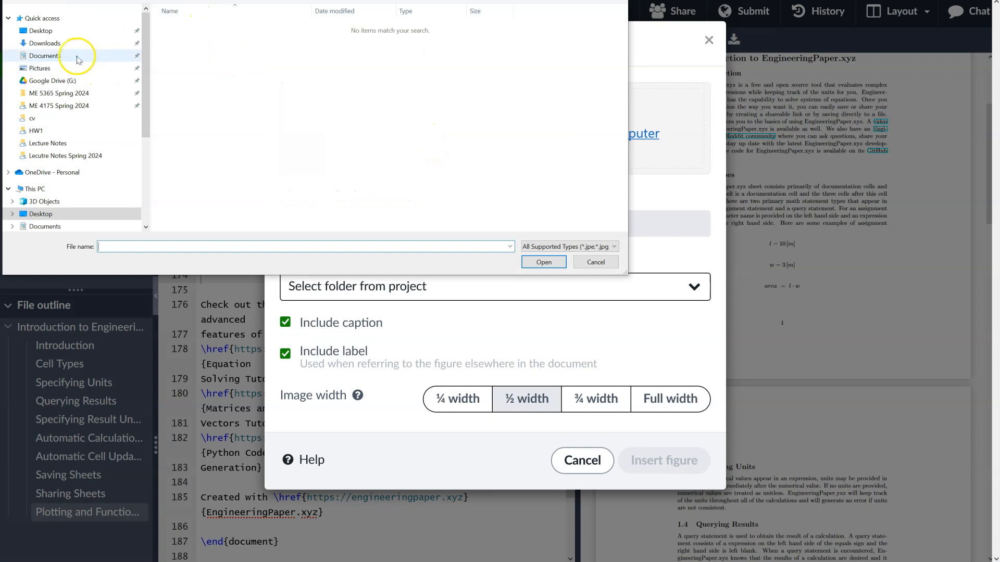
{"action": "left_click", "coordinate": [64, 44]}
{"action": "left_click", "coordinate": [190, 41]}
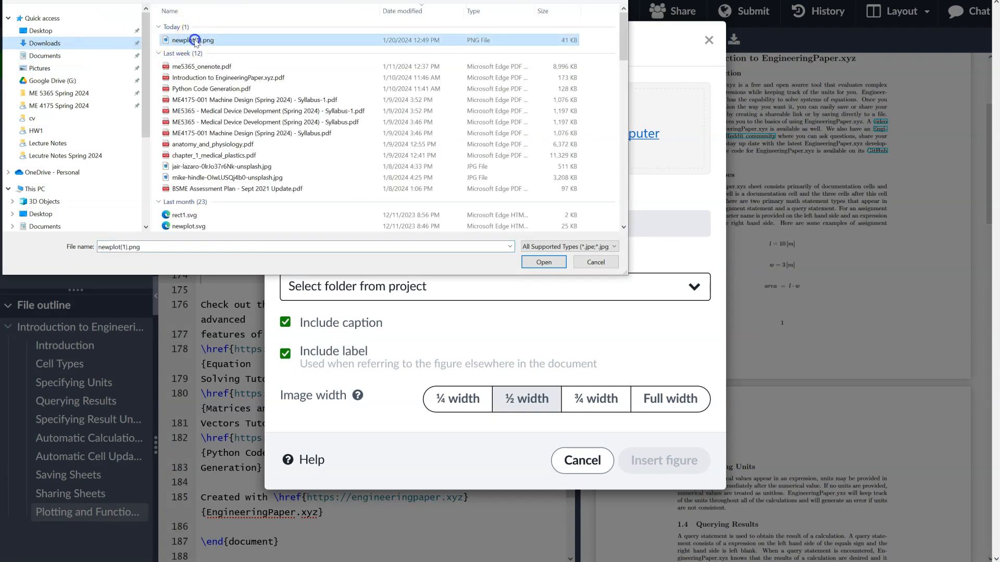
{"action": "left_click", "coordinate": [543, 262]}
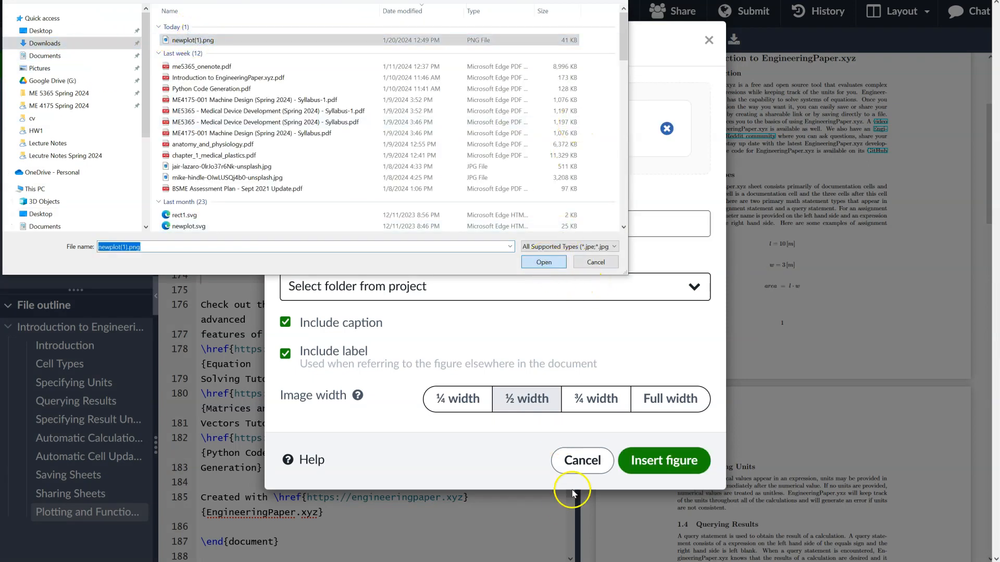
{"action": "left_click", "coordinate": [646, 461]}
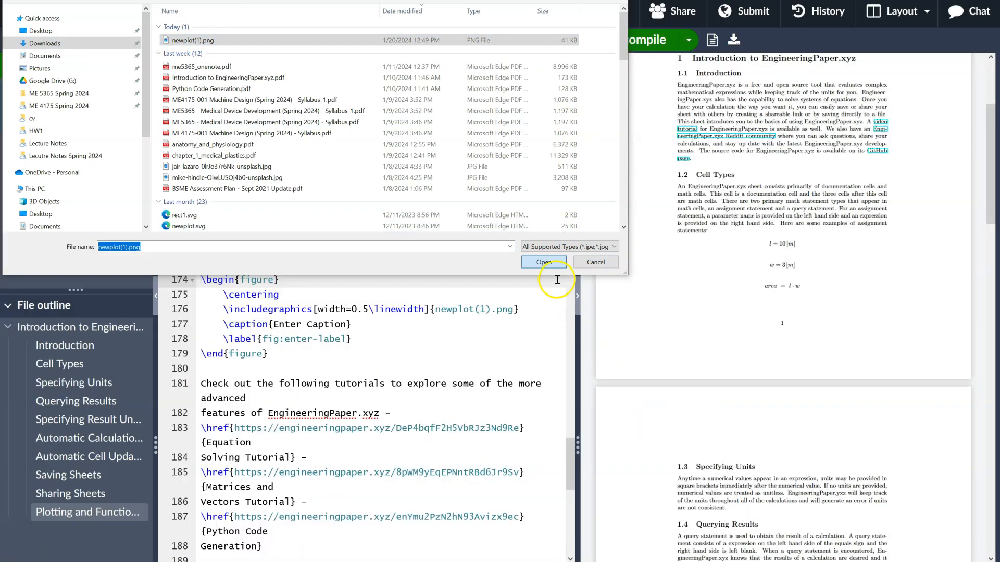
{"action": "left_click", "coordinate": [630, 39]}
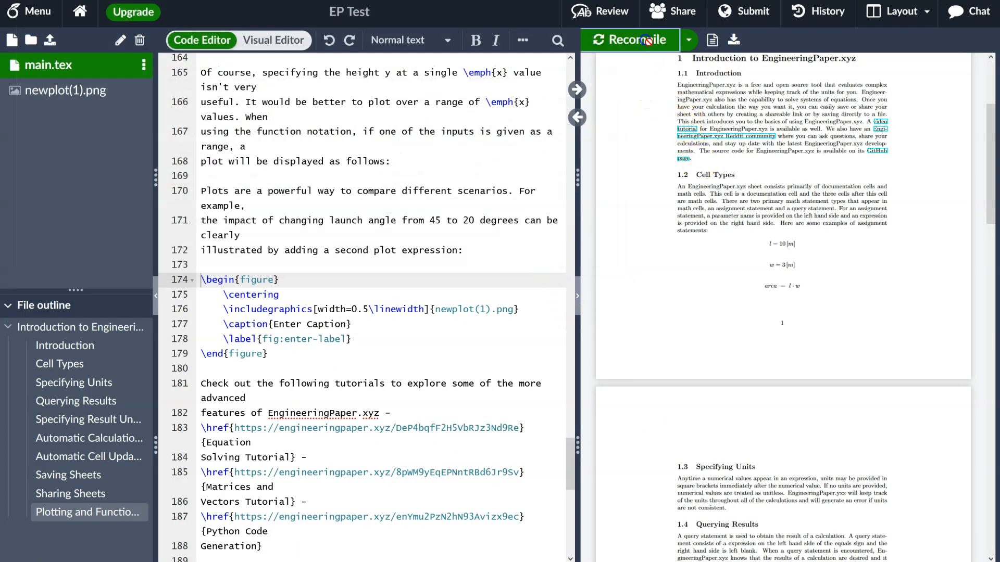
{"action": "scroll", "coordinate": [868, 313], "scroll_direction": "down", "scroll_amount": 15}
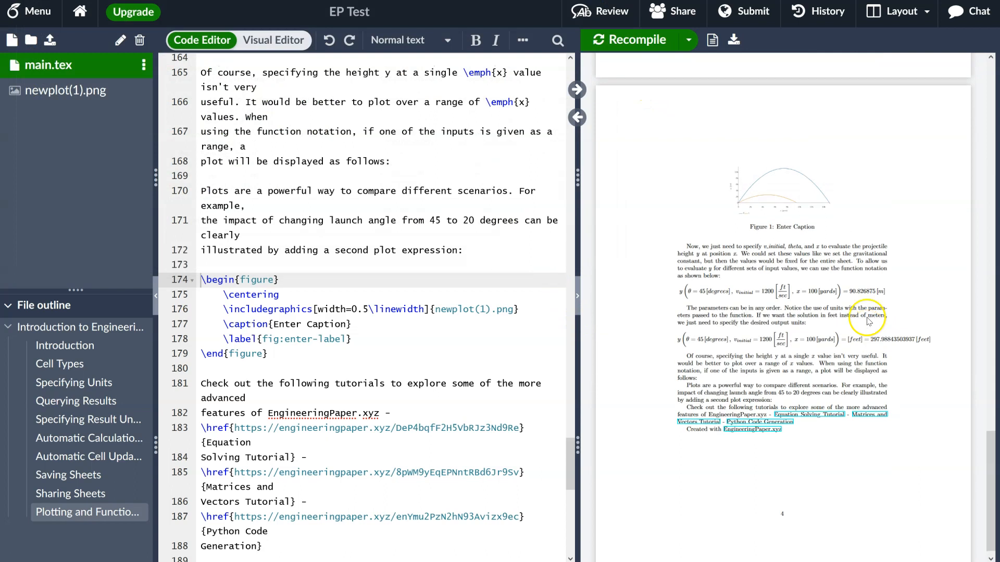
Set the width of the newplot(1).png figure to 0.8\linewidth and recompile the document.
{"action": "left_click", "coordinate": [363, 309]}
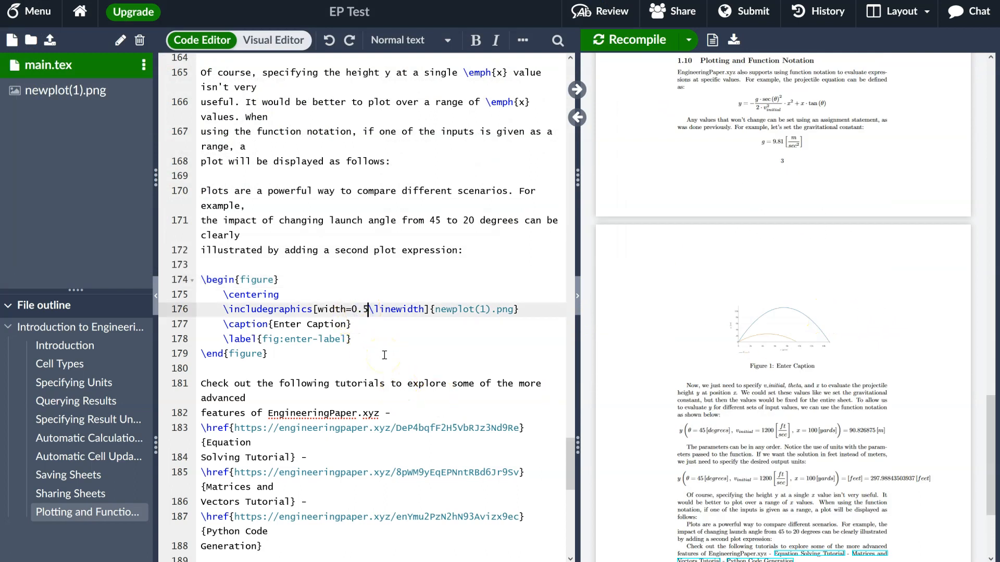
{"action": "key", "text": "BackSpace"}
{"action": "key", "text": "Delete"}
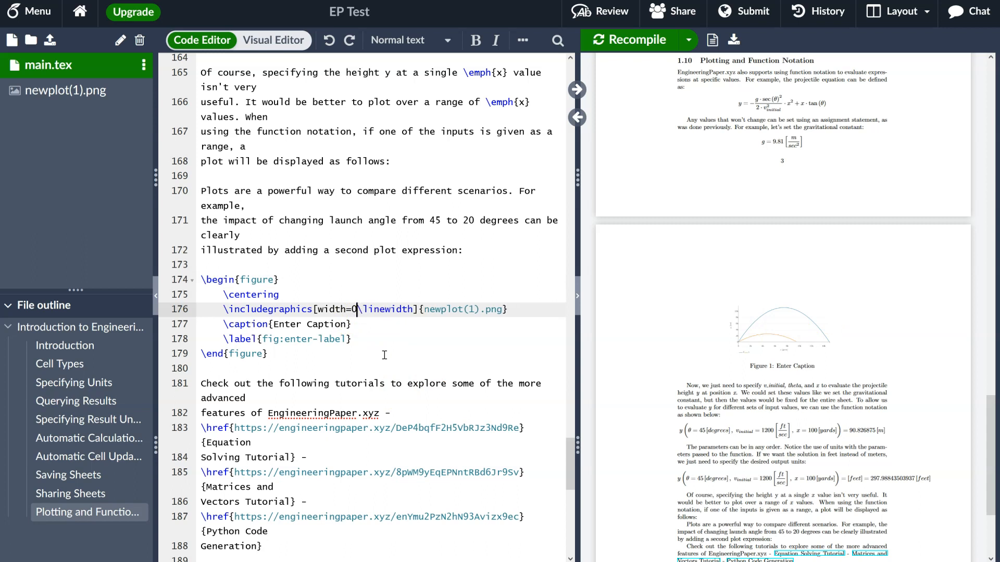
{"action": "type", "text": ".8"}
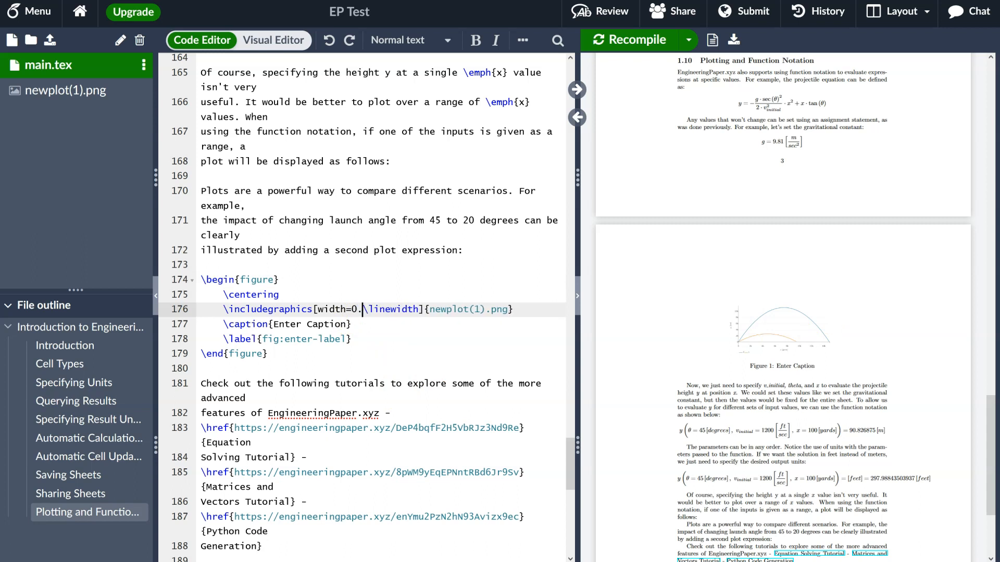
{"action": "left_click", "coordinate": [646, 40]}
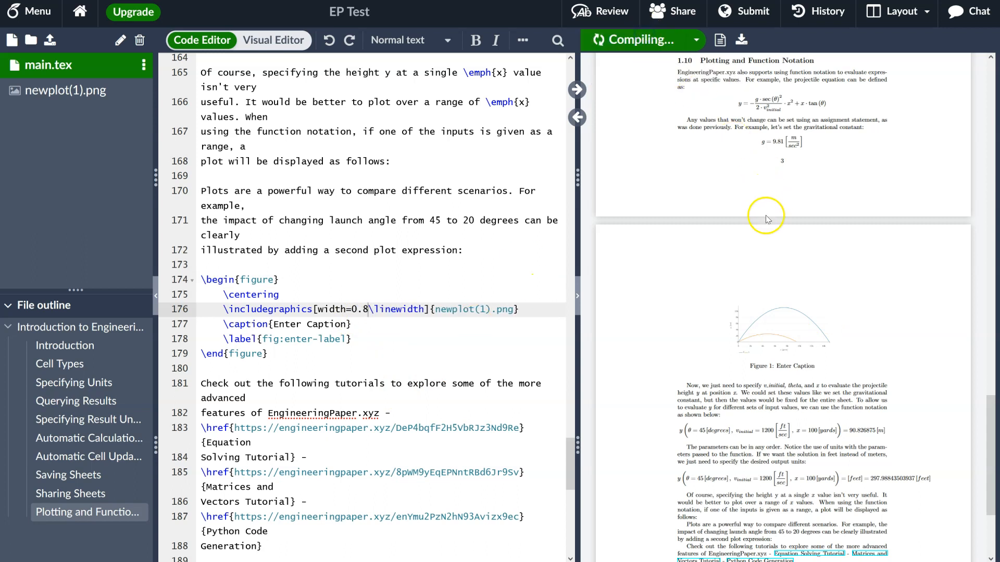